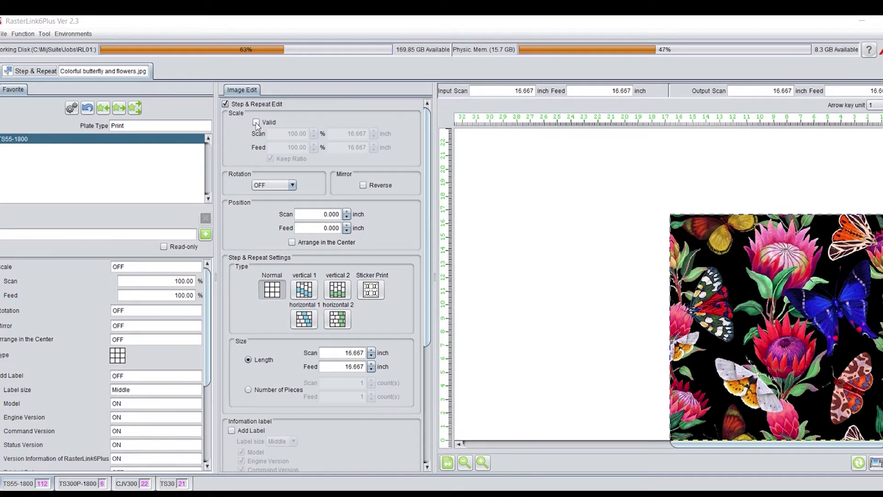
# Step: Enable scaling, with a 20-inch scan length and a 12% feed scale
pyautogui.click(256, 122)
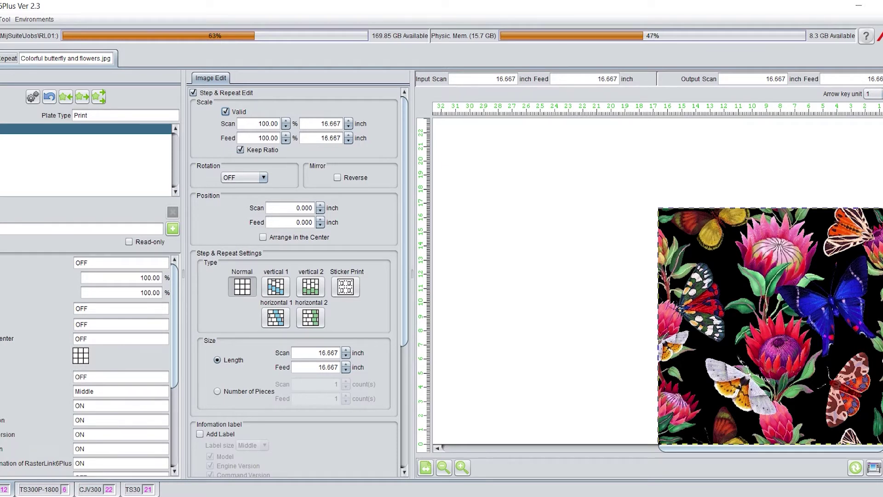
pyautogui.doubleClick(331, 123)
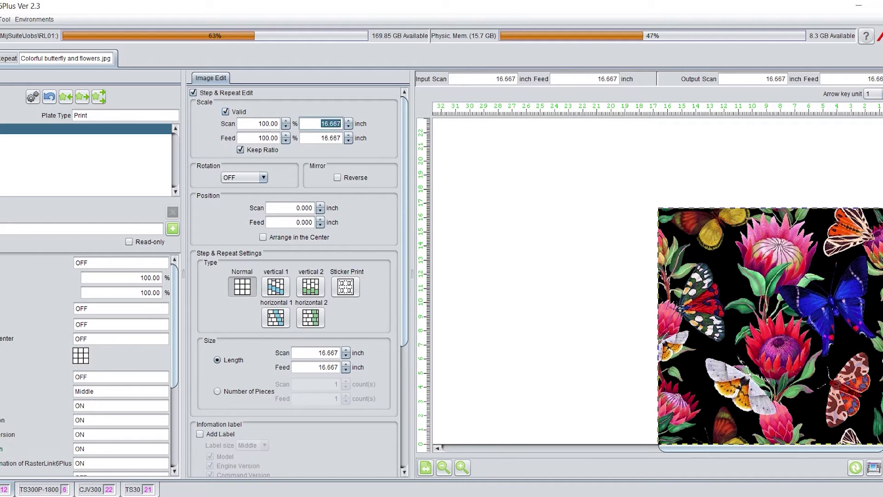
pyautogui.write('20')
pyautogui.press('Return')
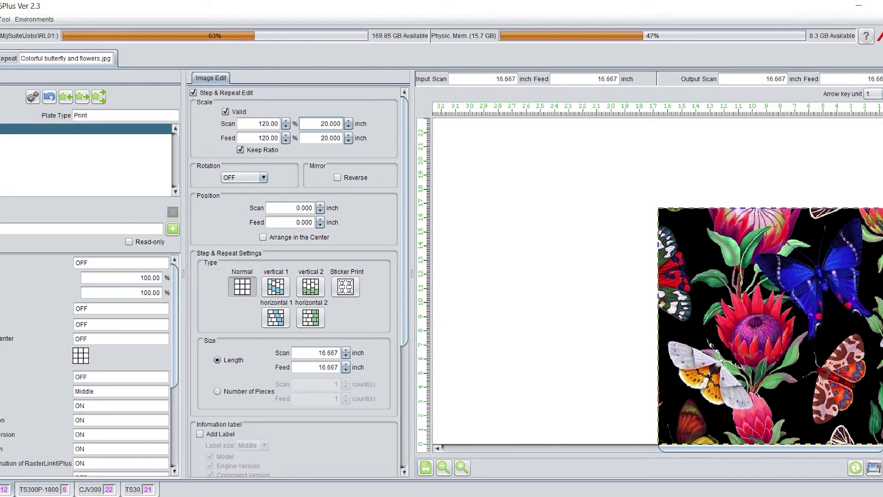
pyautogui.click(265, 137)
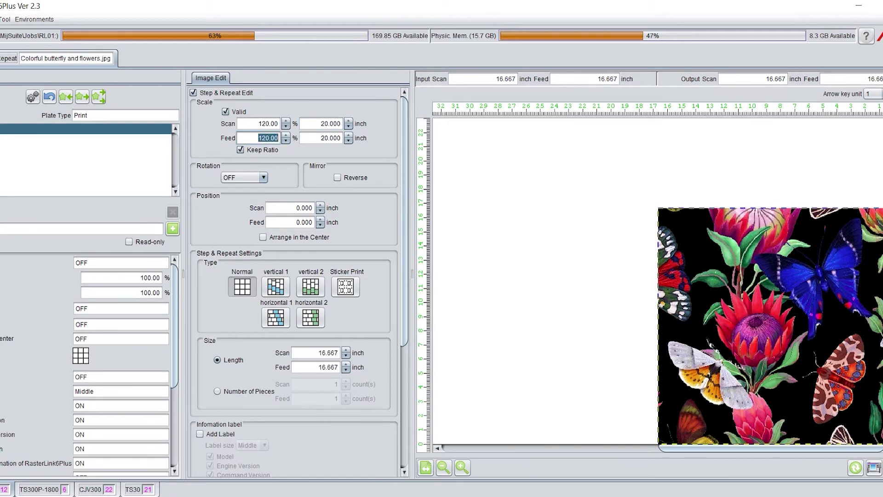
pyautogui.write('12')
pyautogui.press('Return')
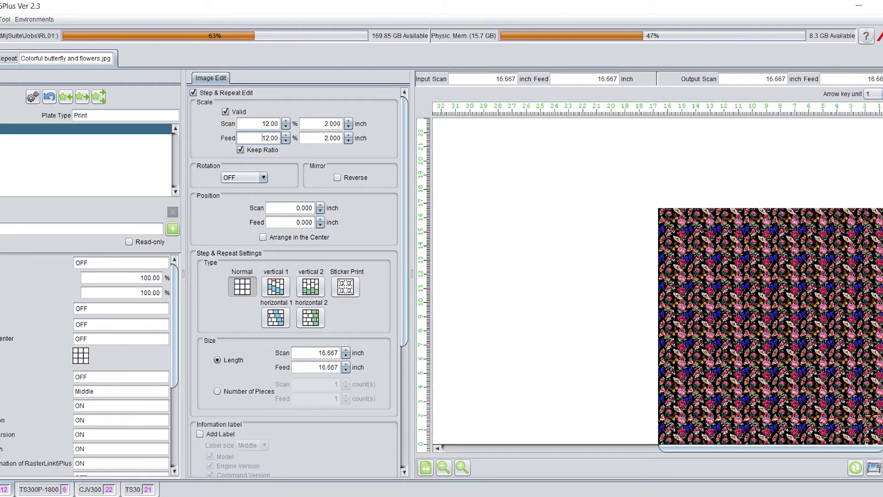
# Step: Try a 40% scan scale and a 3-inch feed length for the tile
pyautogui.click(270, 123)
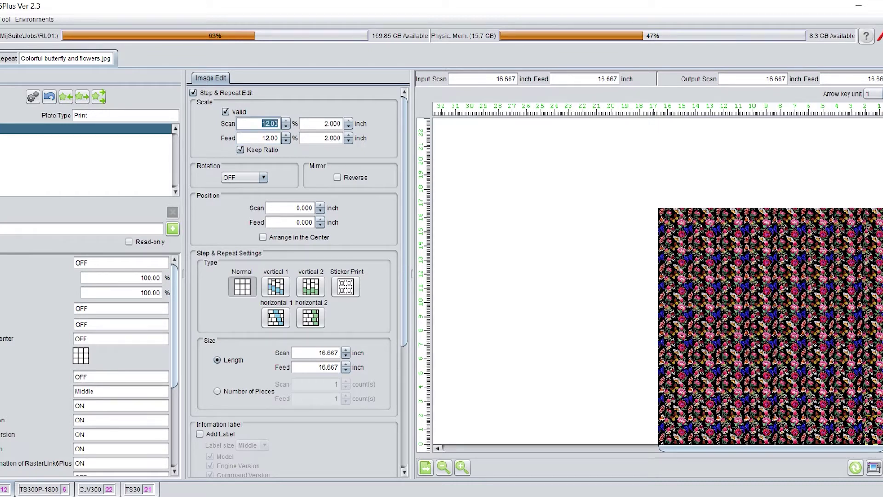
pyautogui.write('40')
pyautogui.press('Return')
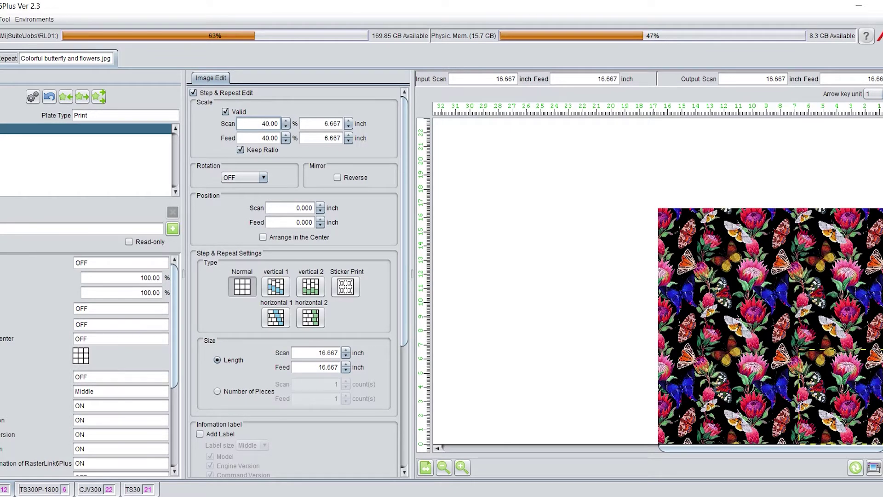
pyautogui.click(332, 138)
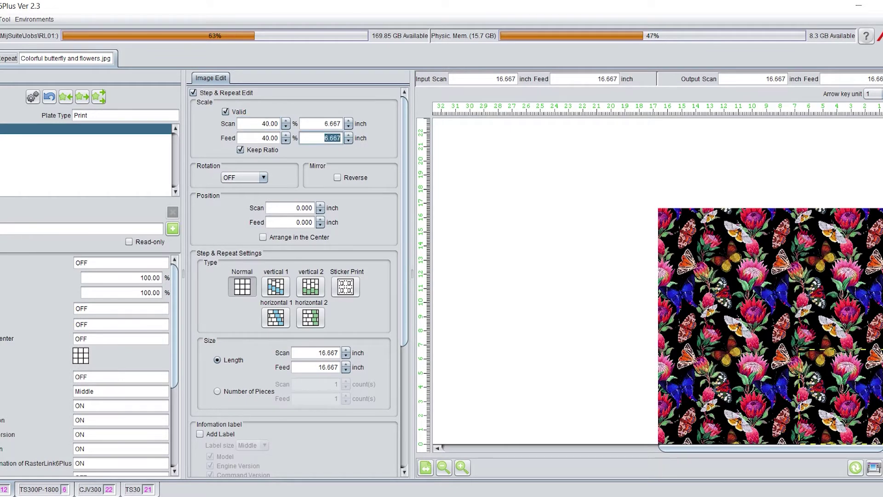
pyautogui.write('3')
pyautogui.press('Return')
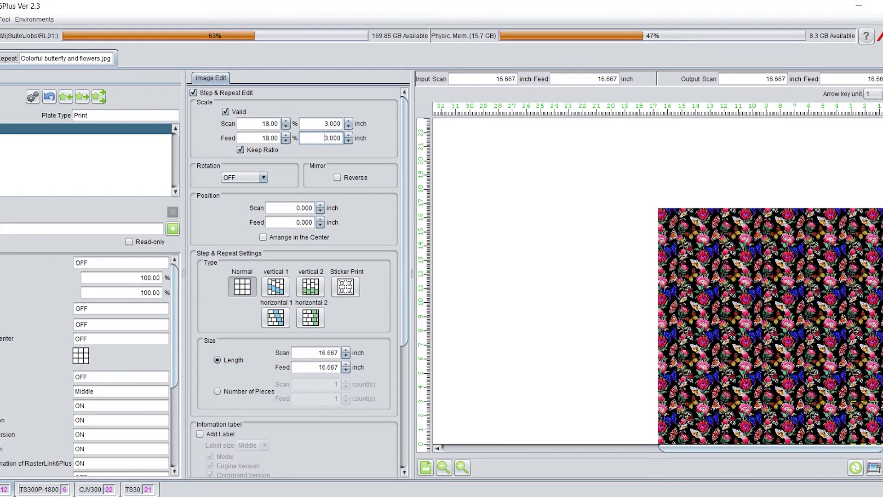
# Step: Set the tile's scan length to 4 inches, giving a 24% scale
pyautogui.click(462, 468)
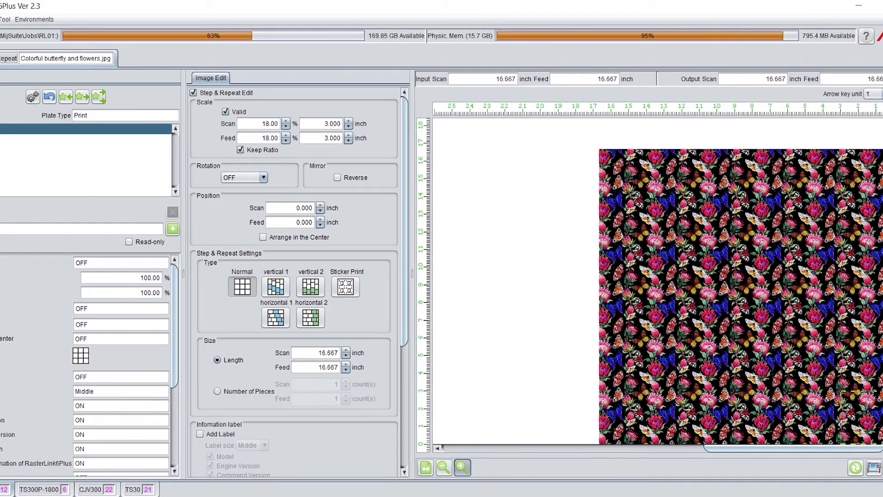
pyautogui.click(462, 467)
pyautogui.click(462, 468)
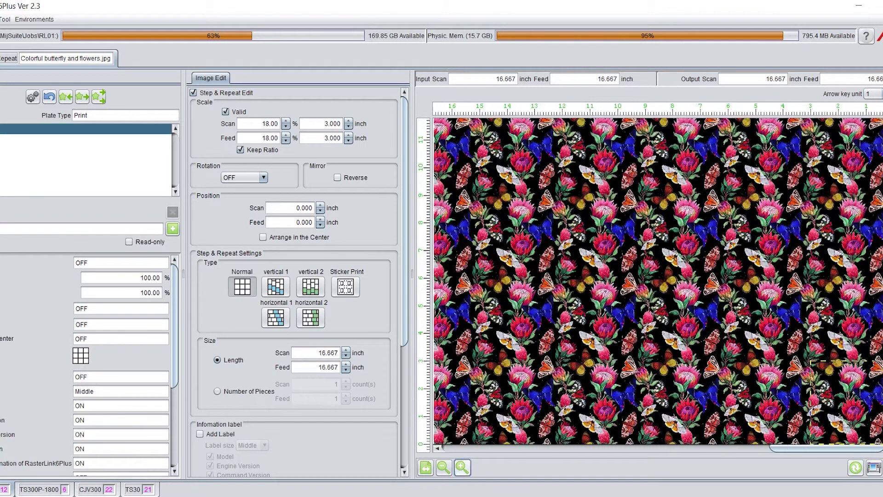
pyautogui.click(462, 468)
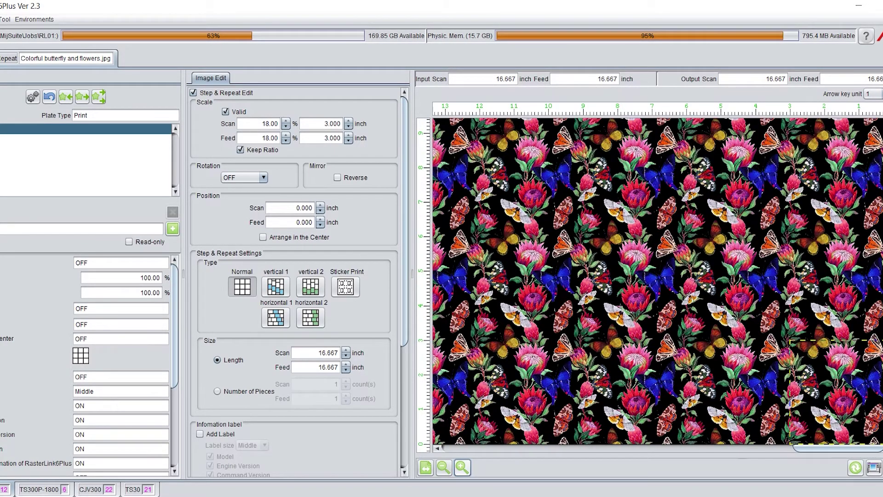
pyautogui.click(325, 123)
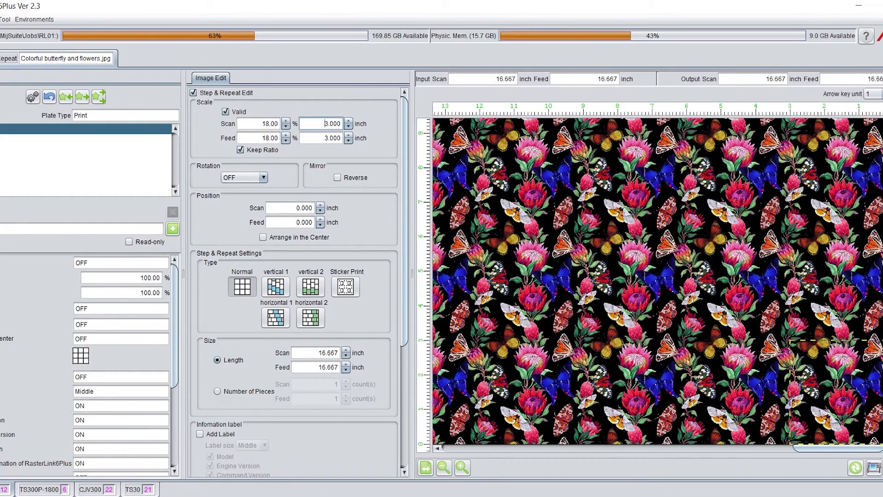
pyautogui.tripleClick(324, 123)
pyautogui.write('4')
pyautogui.press('Return')
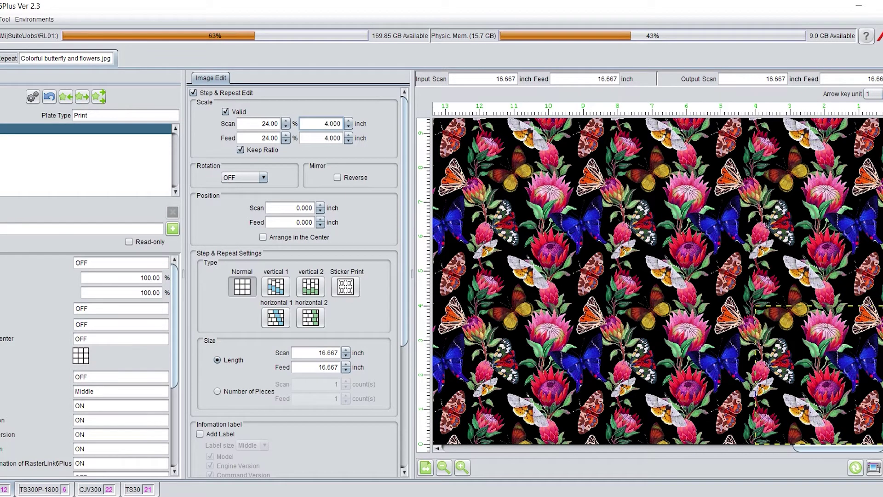
pyautogui.click(244, 178)
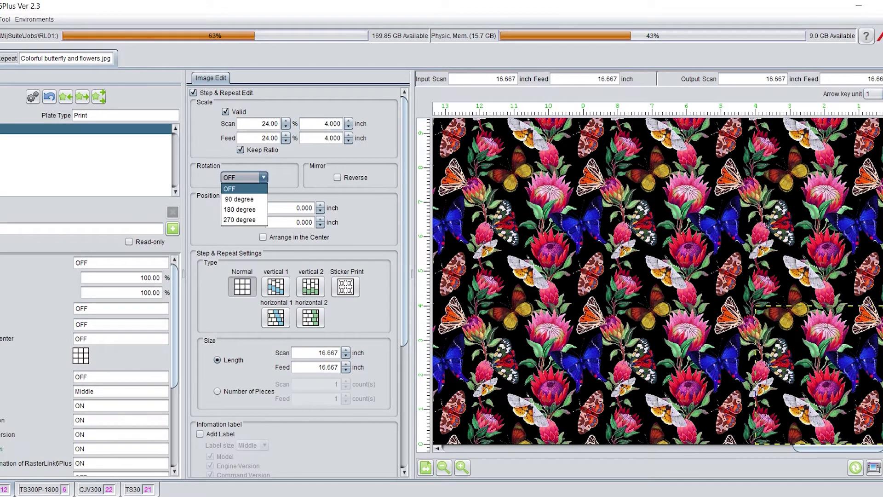
pyautogui.press('Down')
pyautogui.press('Return')
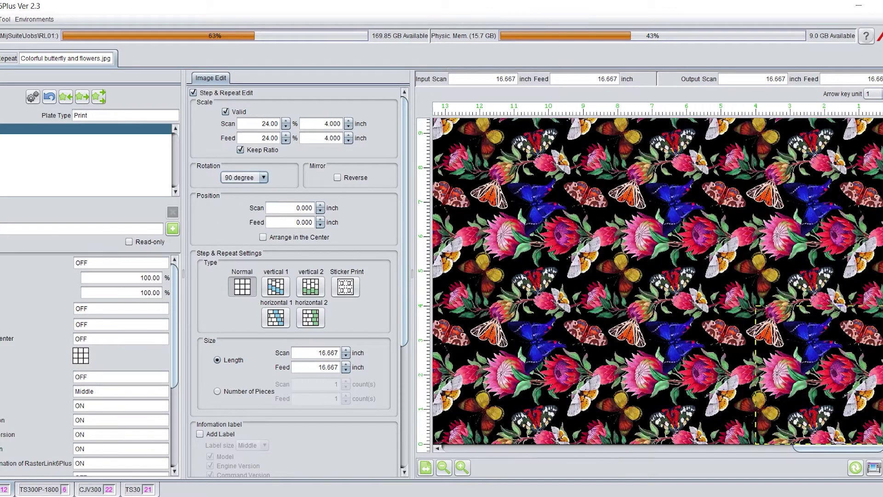
pyautogui.hotkey('alt', 'Down')
pyautogui.press('Down')
pyautogui.press('Return')
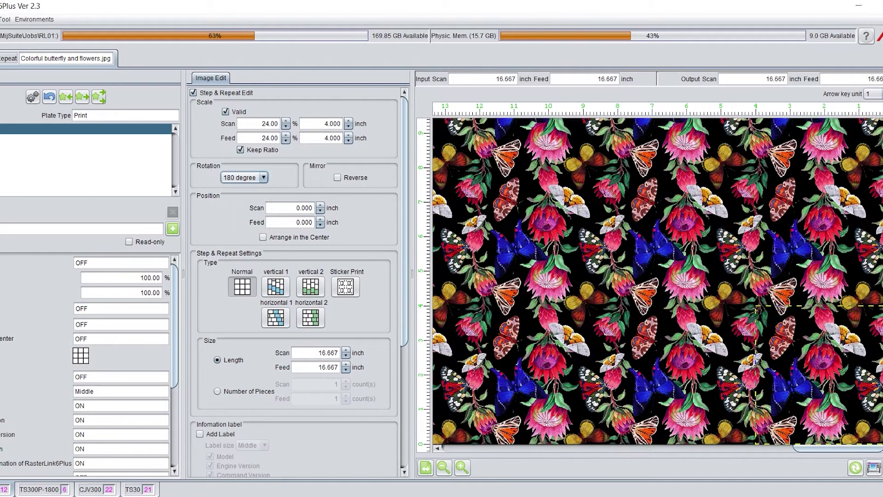
pyautogui.hotkey('alt', 'Down')
pyautogui.press('Down')
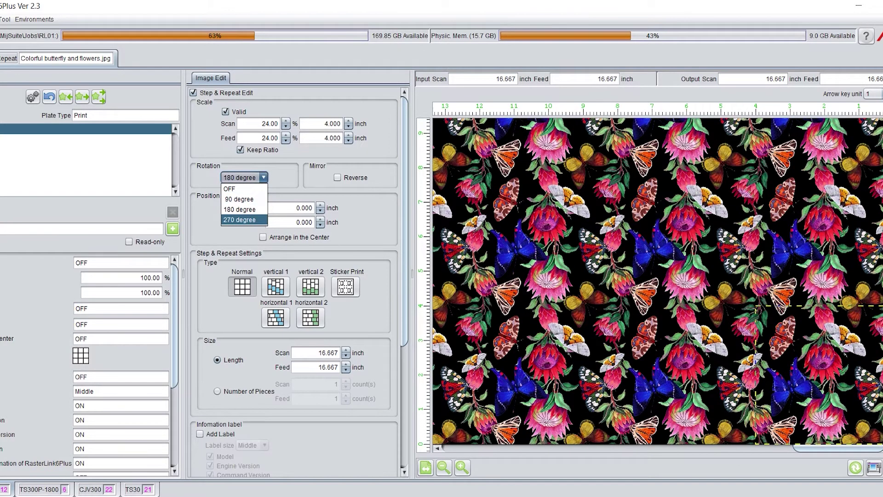
pyautogui.press('Return')
pyautogui.hotkey('alt', 'Down')
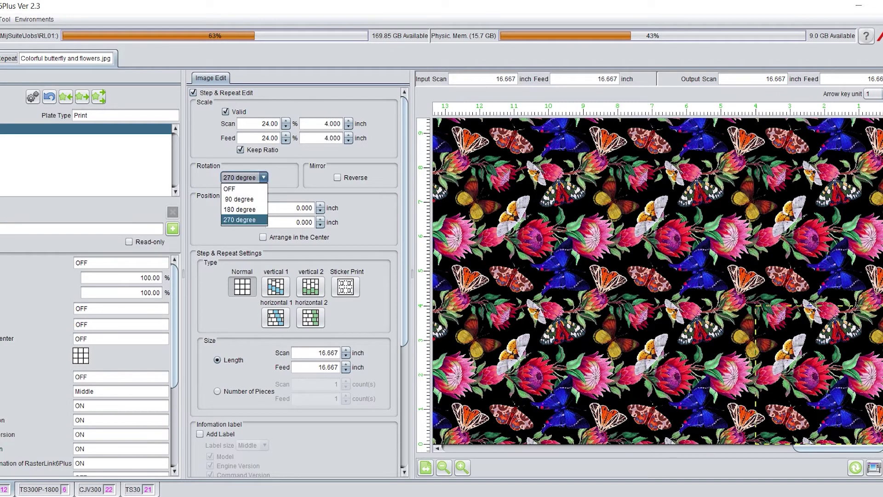
pyautogui.press('Home')
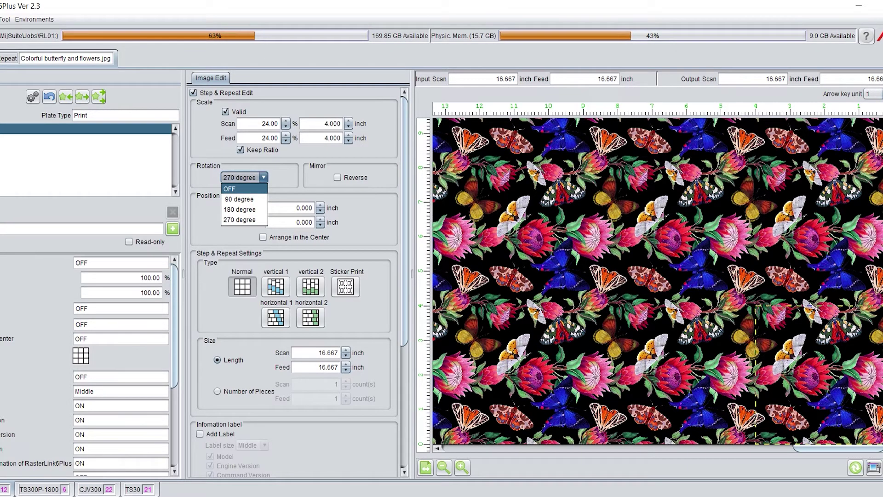
pyautogui.press('Return')
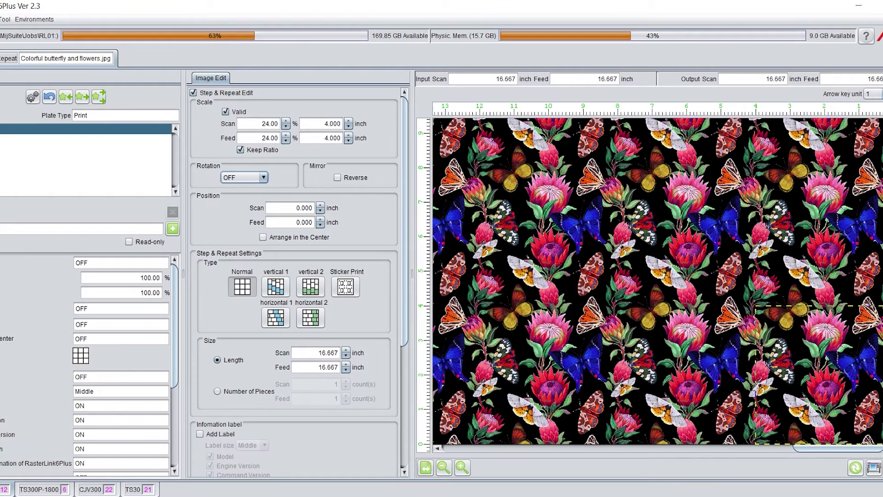
# Step: Turn on Mirror Reverse and toggle Arrange in the Center on and off
pyautogui.click(337, 177)
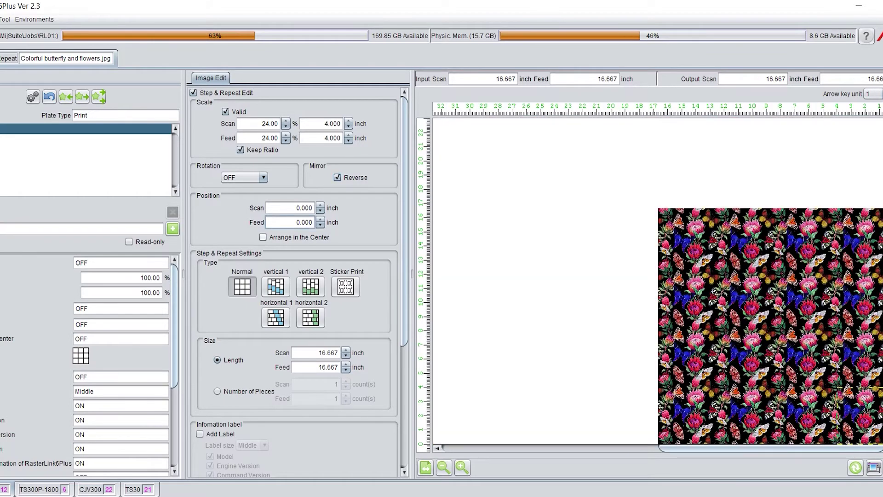
pyautogui.click(262, 237)
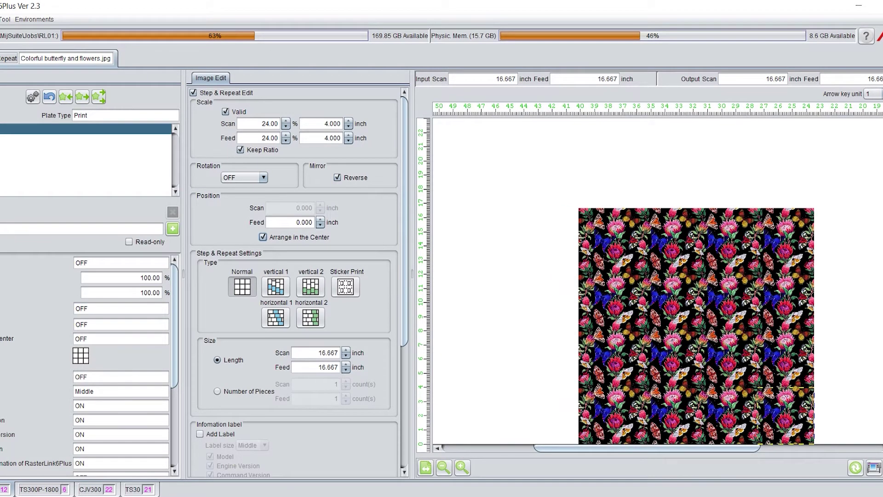
pyautogui.click(263, 237)
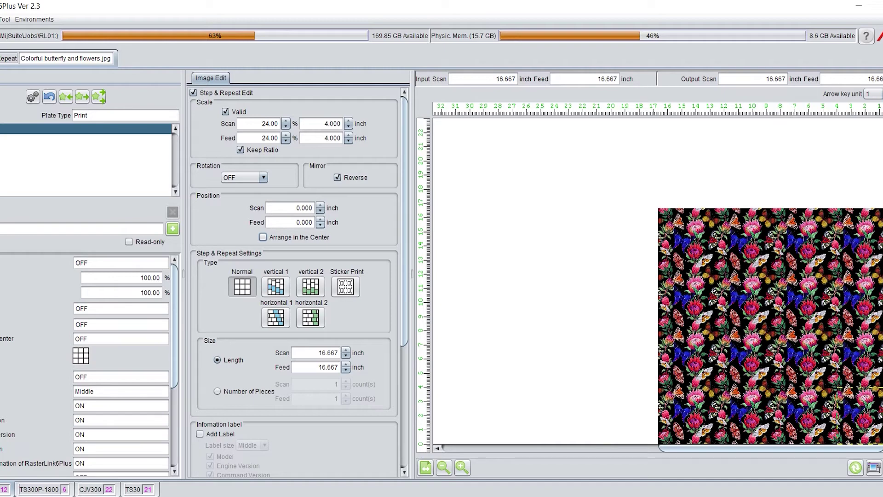
# Step: Shift the image three inches along feed and scan, then re-centre it on the output
pyautogui.click(320, 219)
pyautogui.click(320, 219)
pyautogui.click(320, 219)
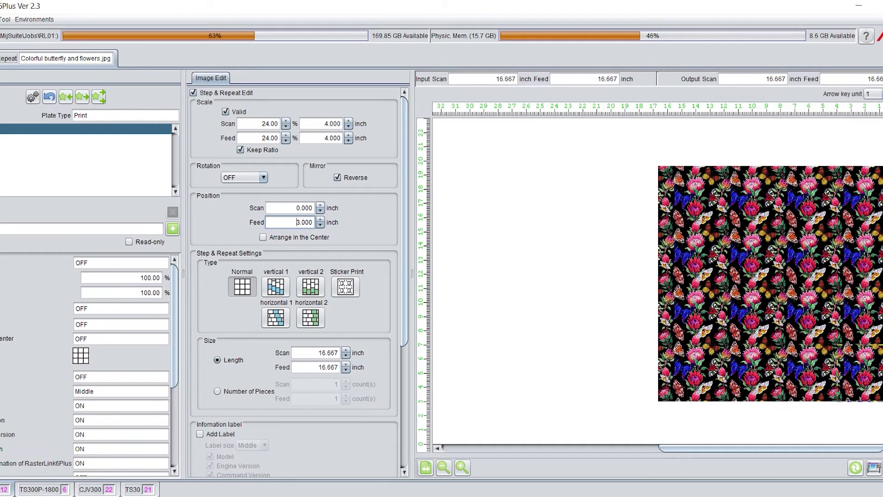
pyautogui.click(320, 205)
pyautogui.click(320, 205)
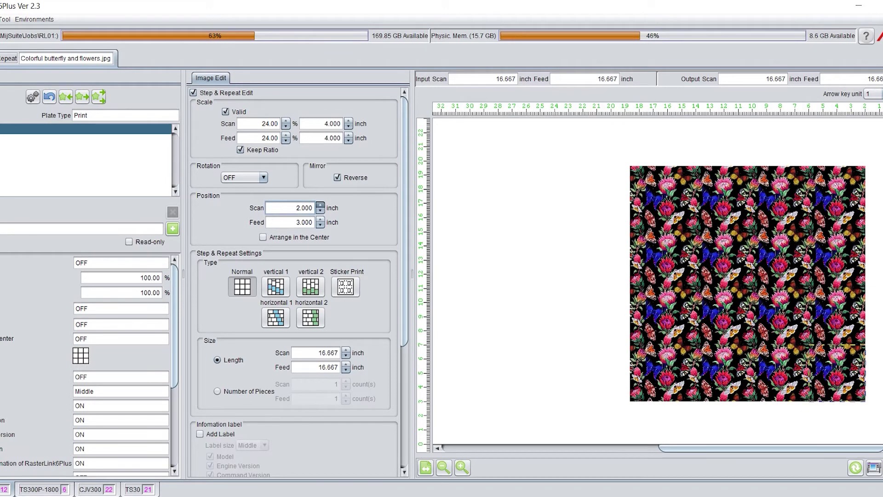
pyautogui.click(320, 204)
pyautogui.click(297, 237)
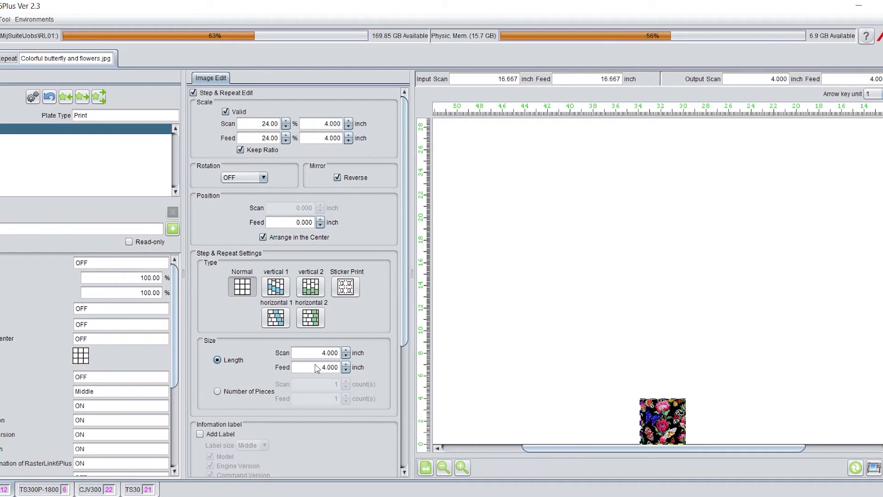
# Step: Raise the repeat length to 8 inches scan and 10 inches feed, then switch to Number of Pieces sizing
pyautogui.click(347, 350)
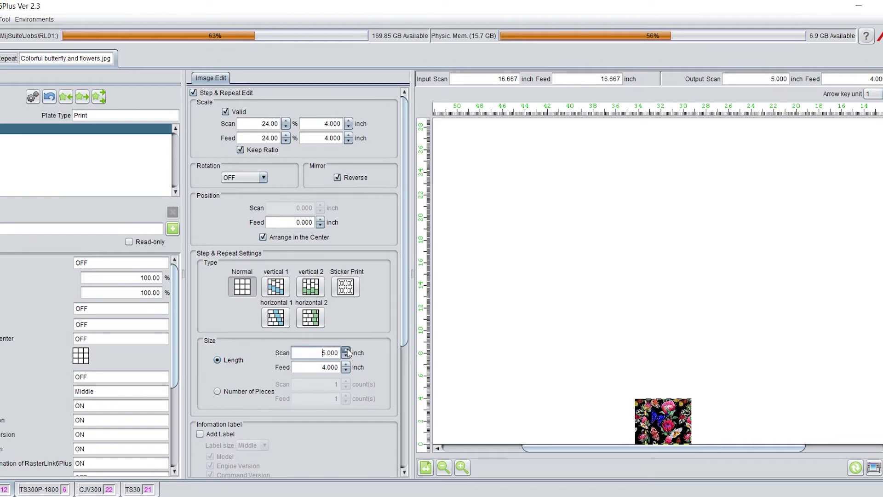
pyautogui.click(346, 350)
pyautogui.click(346, 351)
pyautogui.click(347, 351)
pyautogui.click(346, 367)
pyautogui.click(346, 365)
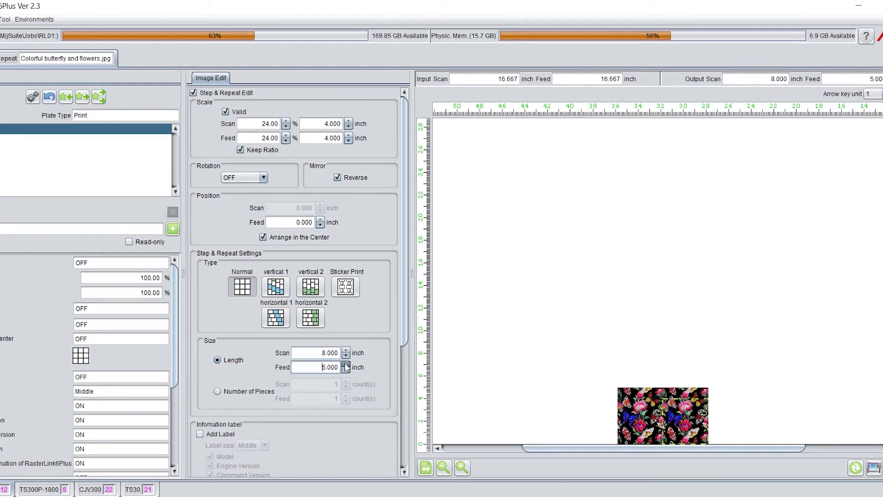
pyautogui.click(346, 366)
pyautogui.click(346, 365)
pyautogui.click(346, 365)
pyautogui.click(346, 365)
pyautogui.click(345, 364)
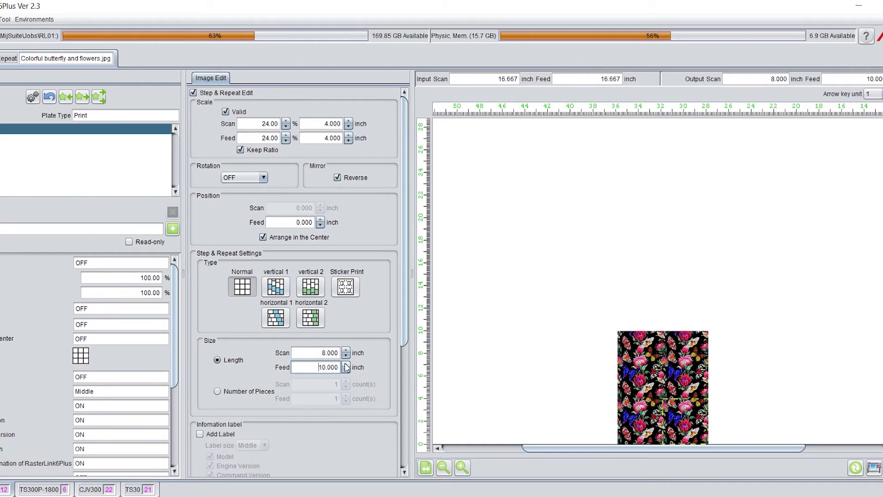
pyautogui.click(259, 392)
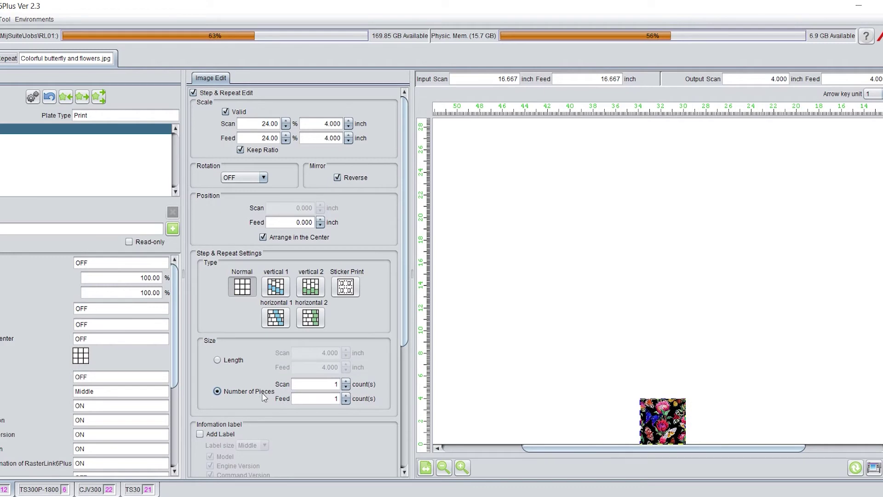
# Step: Add tiles across and rows down, settling at 7 across by 3 down
pyautogui.click(345, 382)
pyautogui.click(345, 382)
pyautogui.click(346, 382)
pyautogui.click(346, 382)
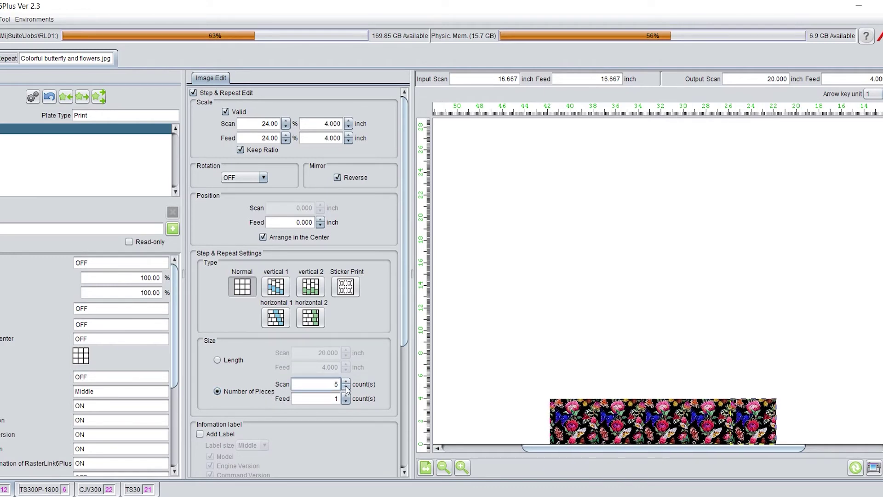
pyautogui.click(346, 396)
pyautogui.click(345, 396)
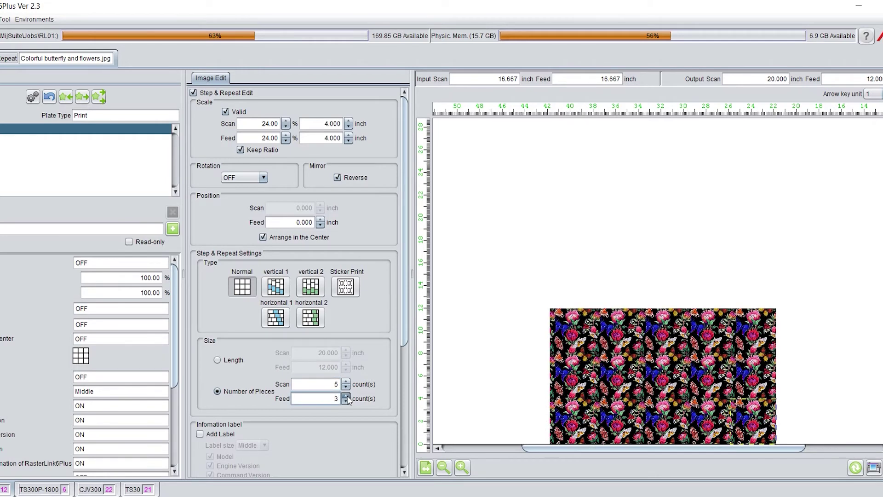
pyautogui.click(345, 396)
pyautogui.click(345, 396)
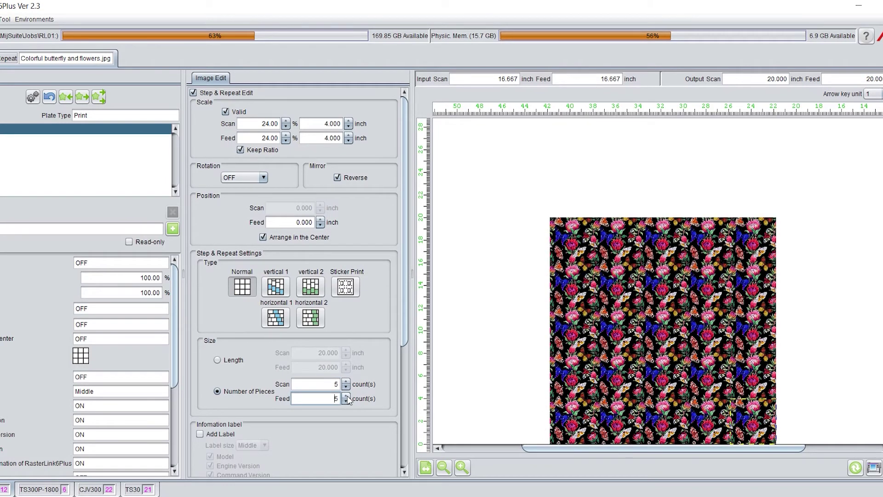
pyautogui.click(345, 401)
pyautogui.click(346, 401)
pyautogui.click(345, 382)
pyautogui.click(346, 382)
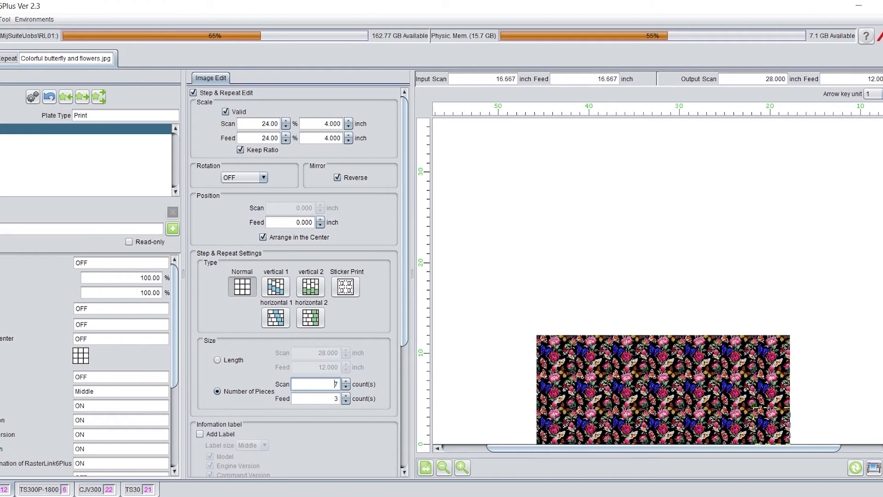
# Step: Increase the tiling to 13 pieces across and 8 down for a 52 × 32 inch output
pyautogui.click(345, 382)
pyautogui.click(346, 382)
pyautogui.click(346, 381)
pyautogui.click(345, 381)
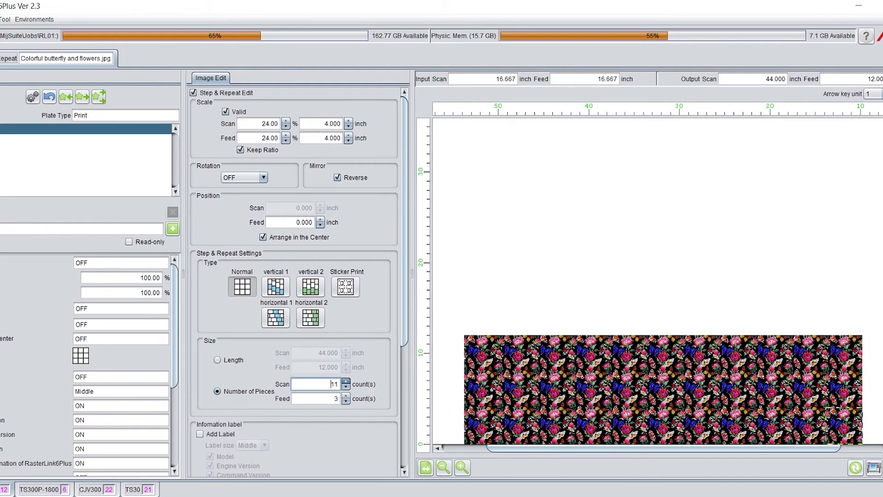
pyautogui.click(345, 381)
pyautogui.click(345, 382)
pyautogui.click(345, 396)
pyautogui.click(346, 396)
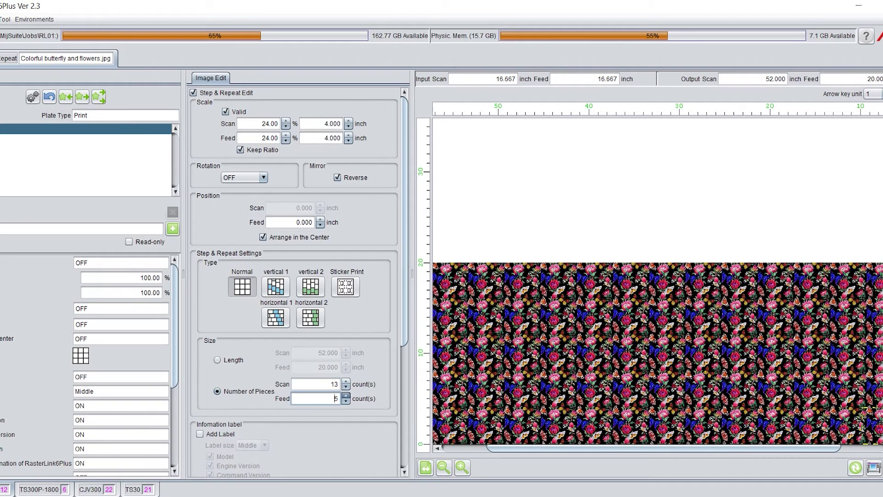
pyautogui.click(345, 395)
pyautogui.click(345, 395)
pyautogui.click(346, 395)
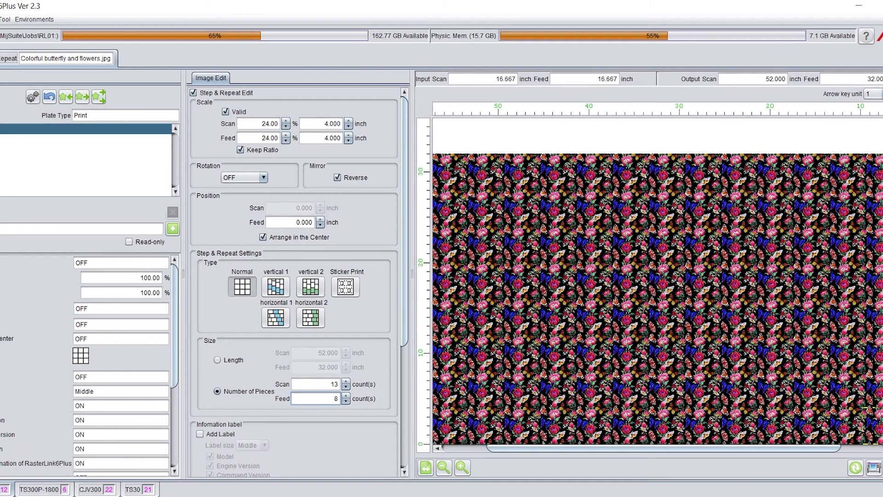
# Step: Zoom in close on the butterflies and flowers in the tiled preview
pyautogui.click(462, 467)
pyautogui.click(463, 467)
pyautogui.click(463, 468)
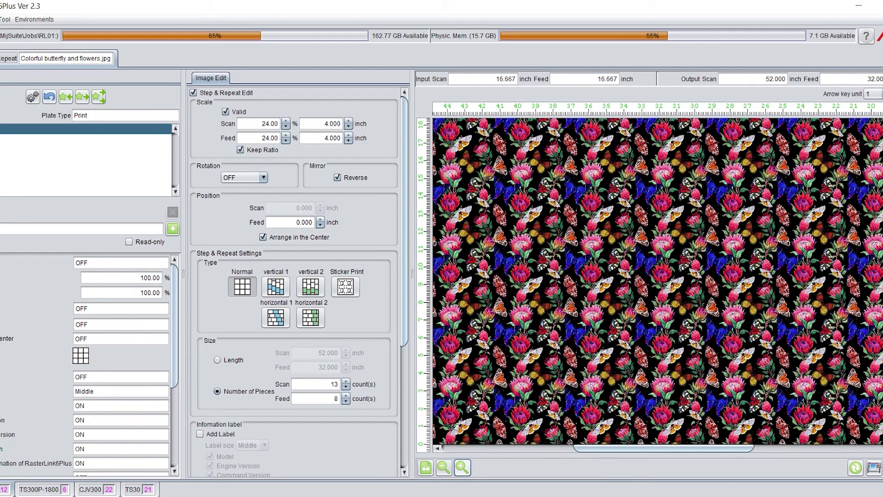
pyautogui.click(463, 467)
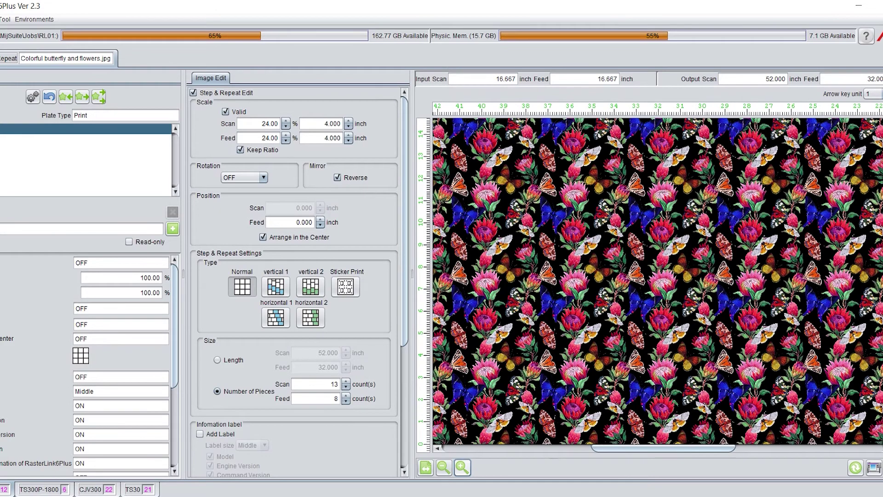
pyautogui.click(463, 468)
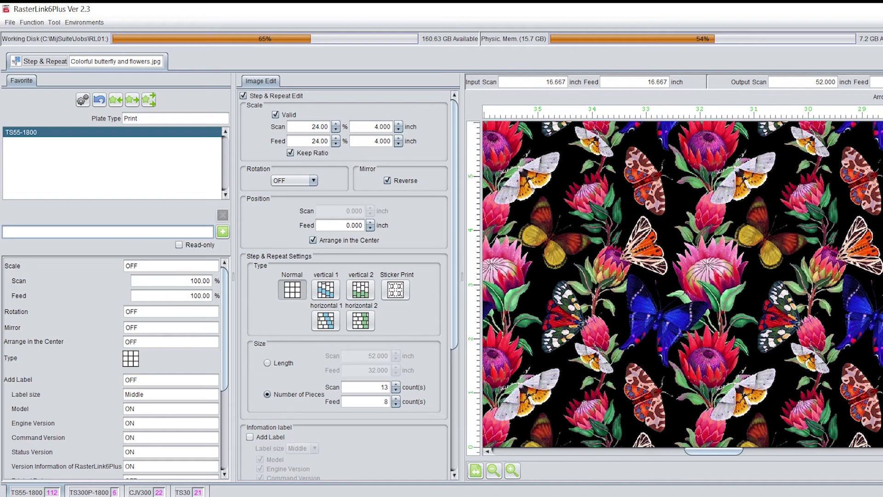
# Step: Create the favorite 'TEXTILE REPEAT' and store the current edit settings in it
pyautogui.write('TEXTILE REPEAT')
pyautogui.press('Return')
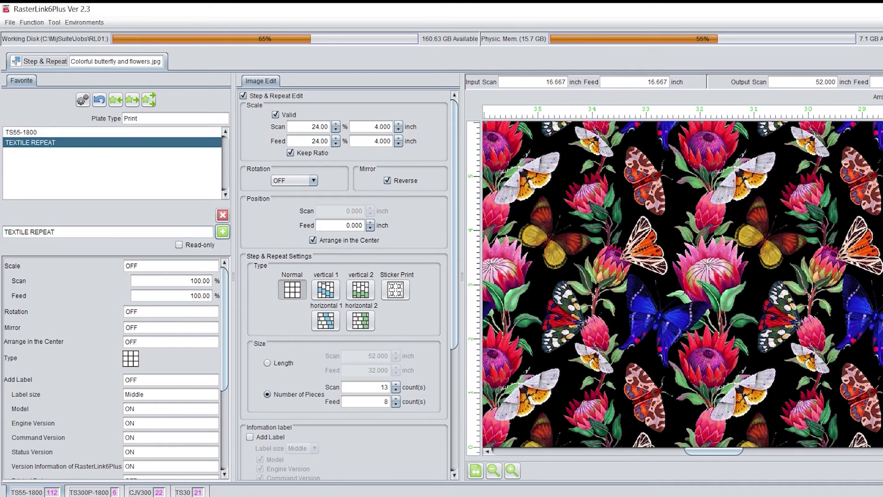
pyautogui.click(116, 99)
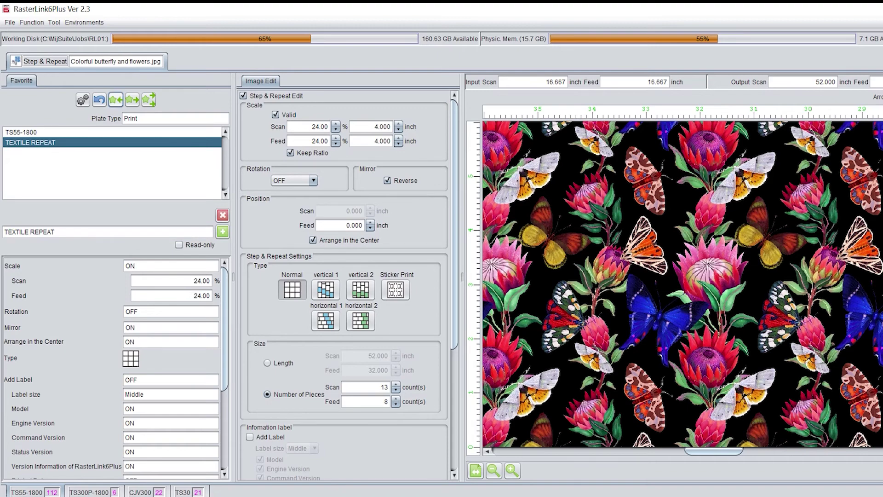